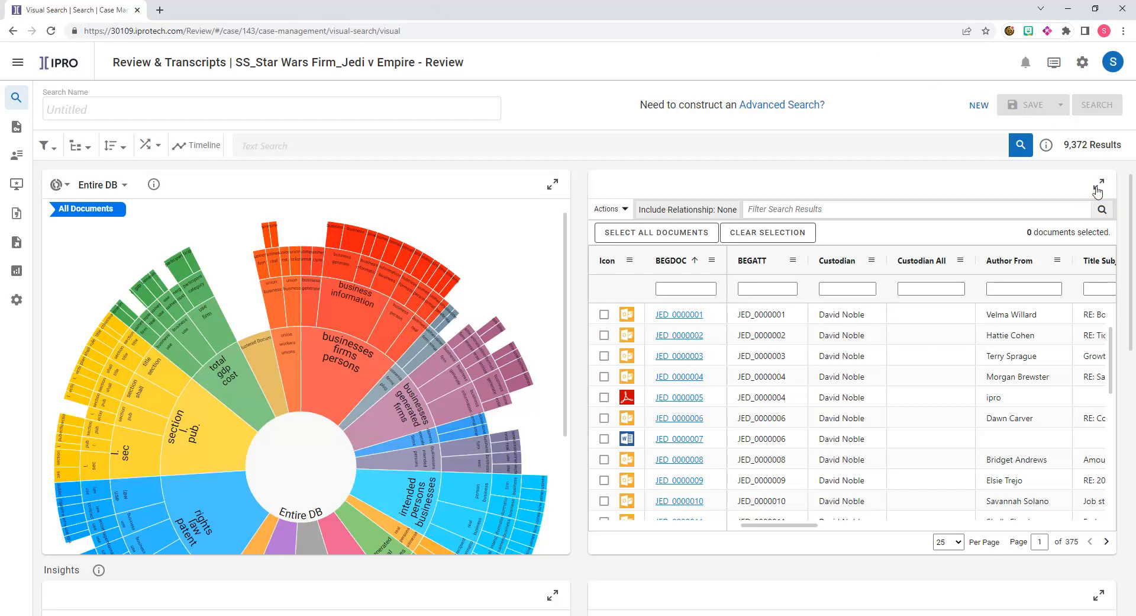
Expand the search results grid to full width and select all documents
click(1097, 188)
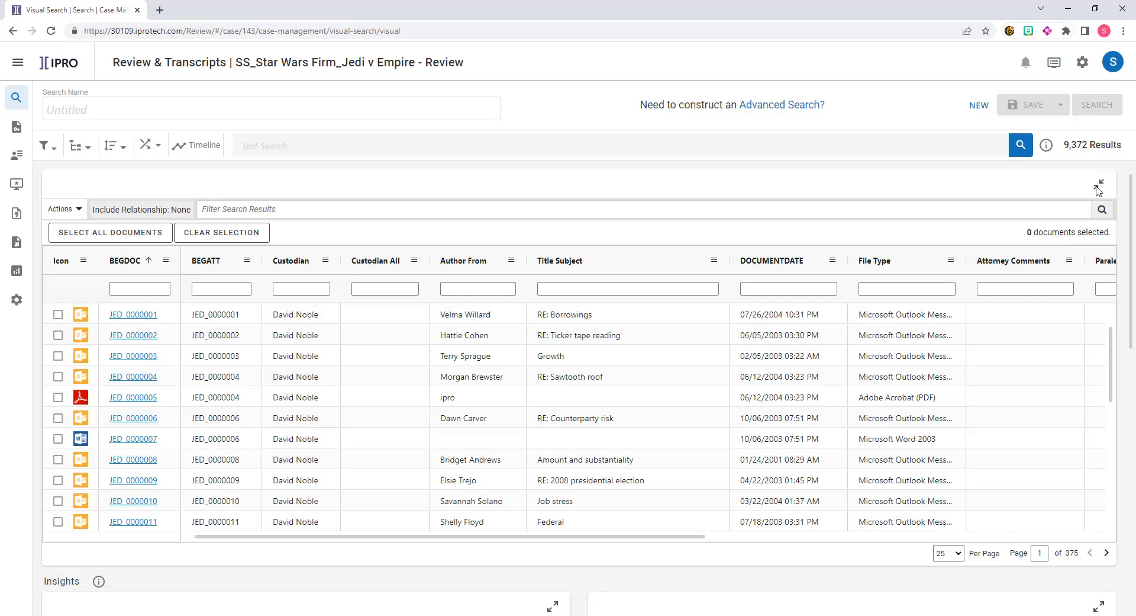
click(58, 315)
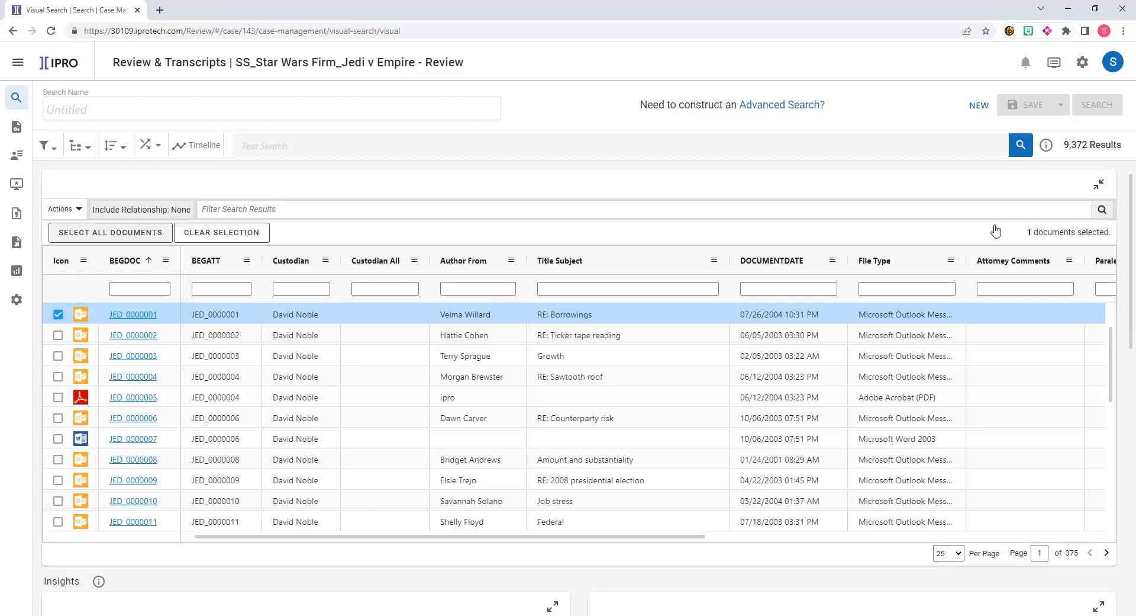
click(84, 234)
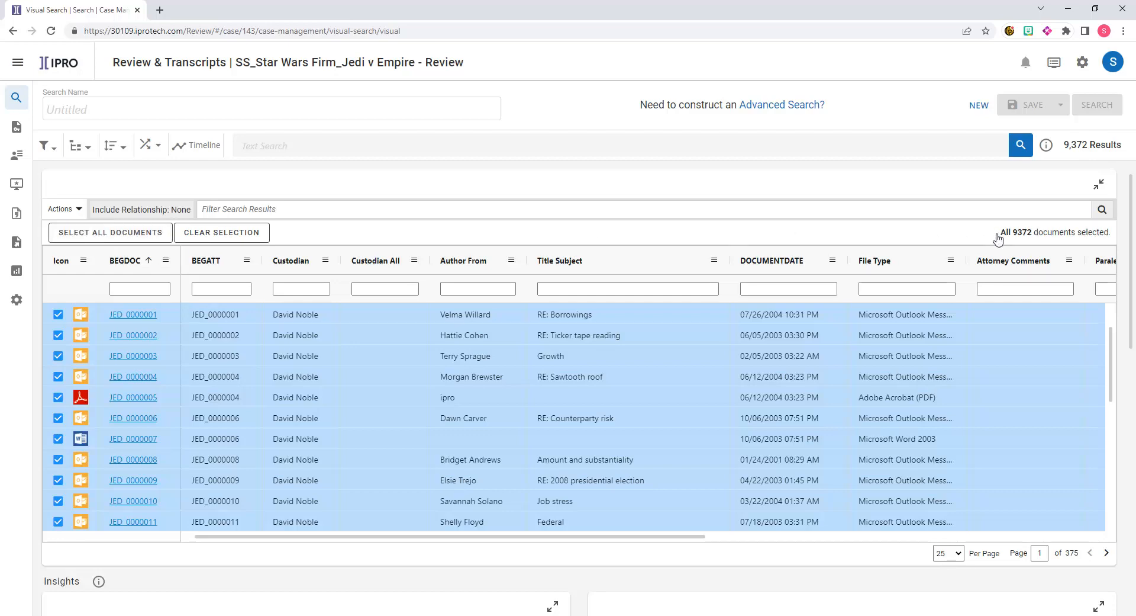
Look over the actions available for the selected documents and clear the selection
click(78, 211)
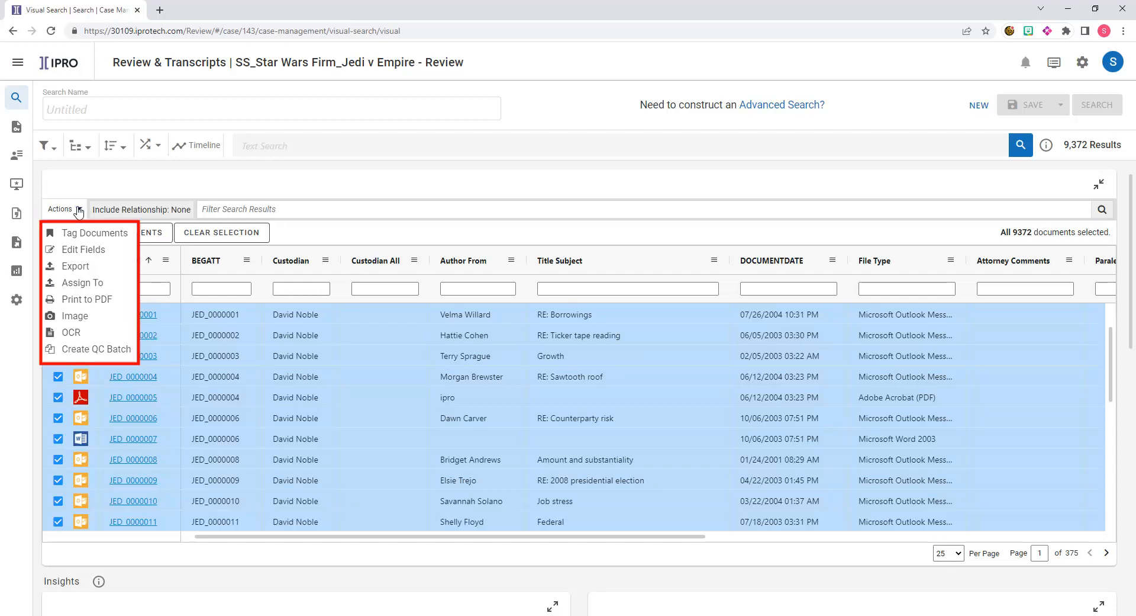
click(78, 210)
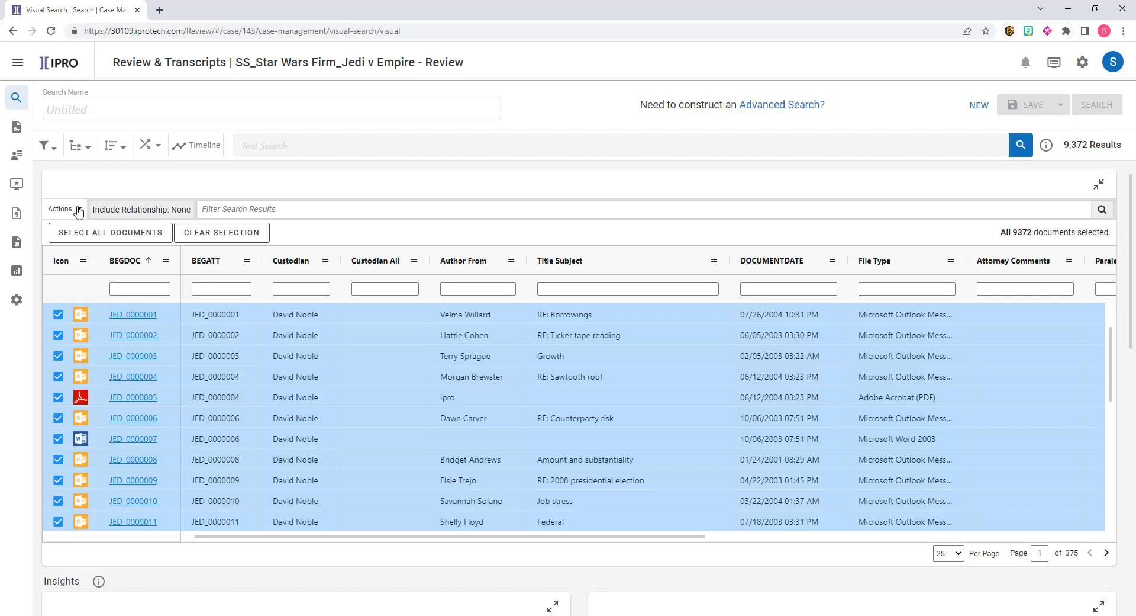
click(186, 232)
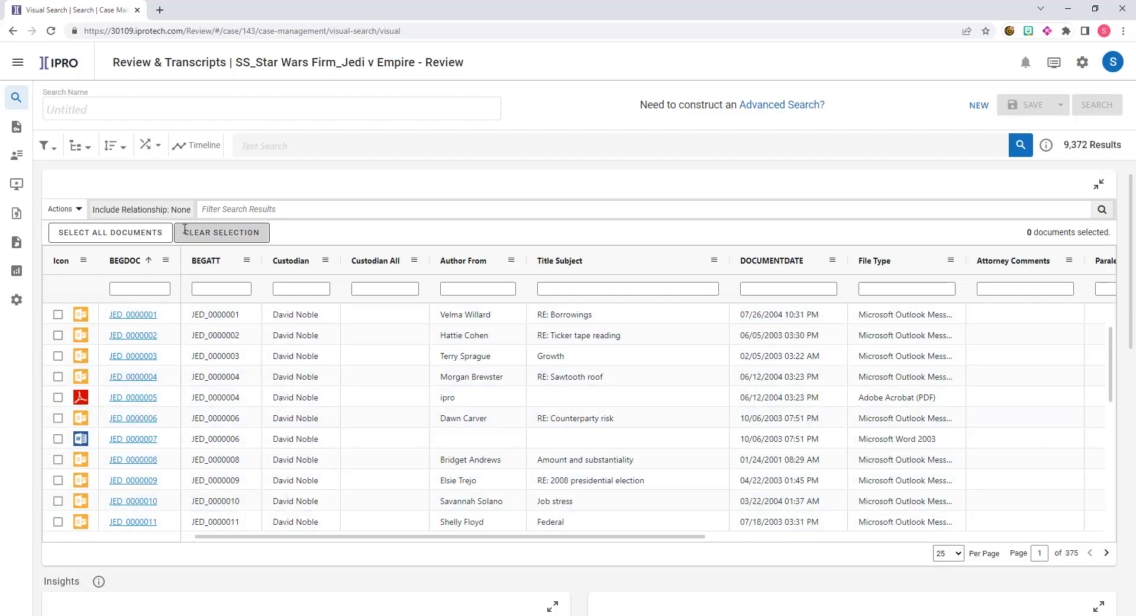
Filter the search results with the term "risk"
click(295, 210)
text(risk)
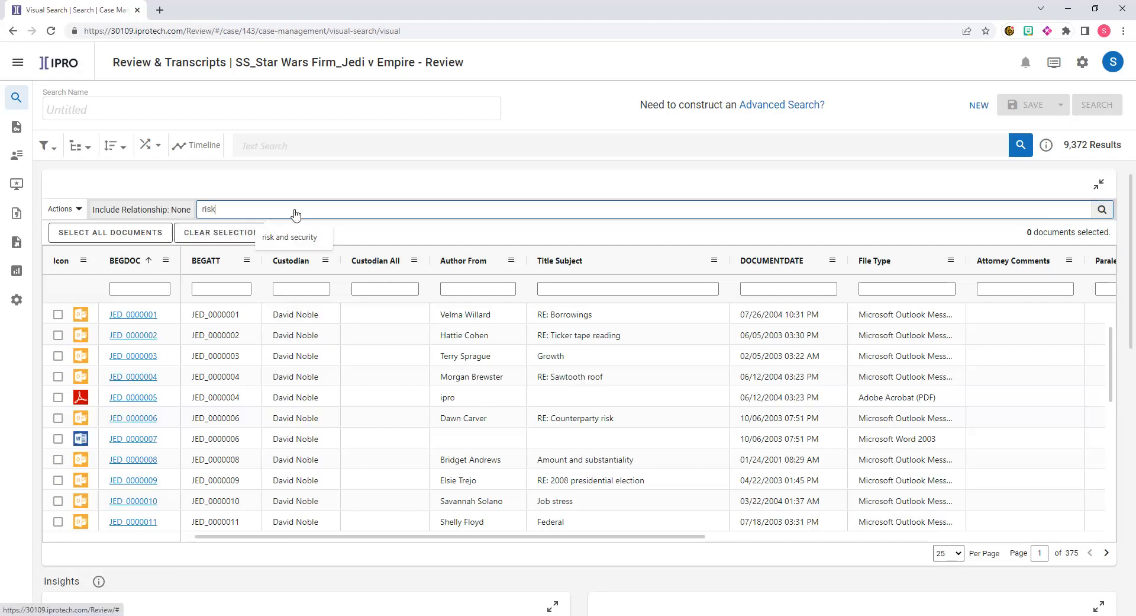
click(1102, 211)
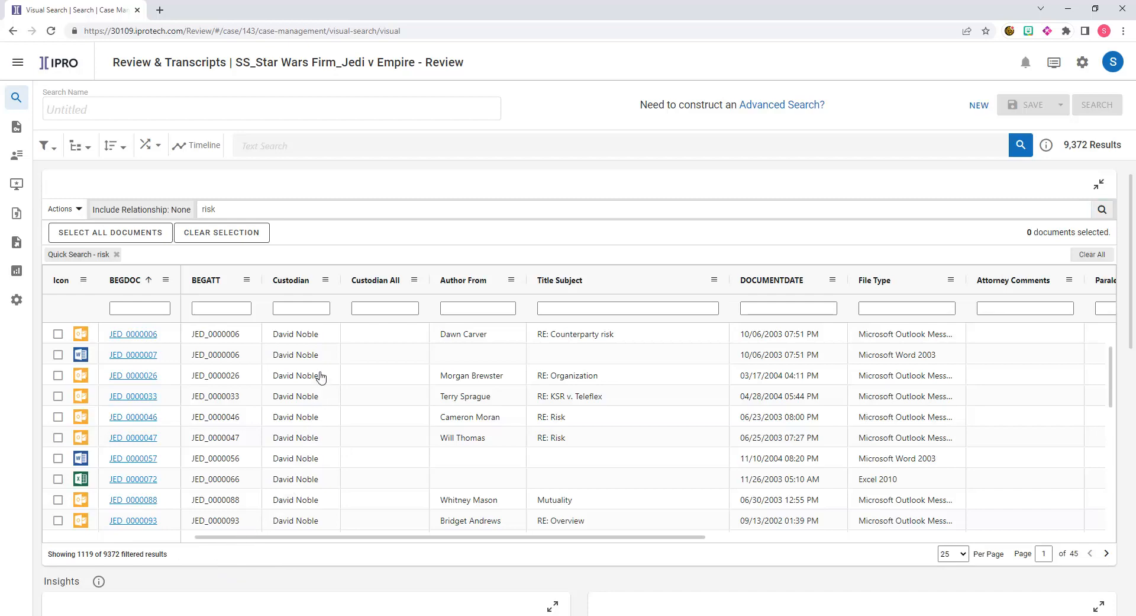
Tally the Custodian column and filter the results to the second custodian in the tally
click(325, 280)
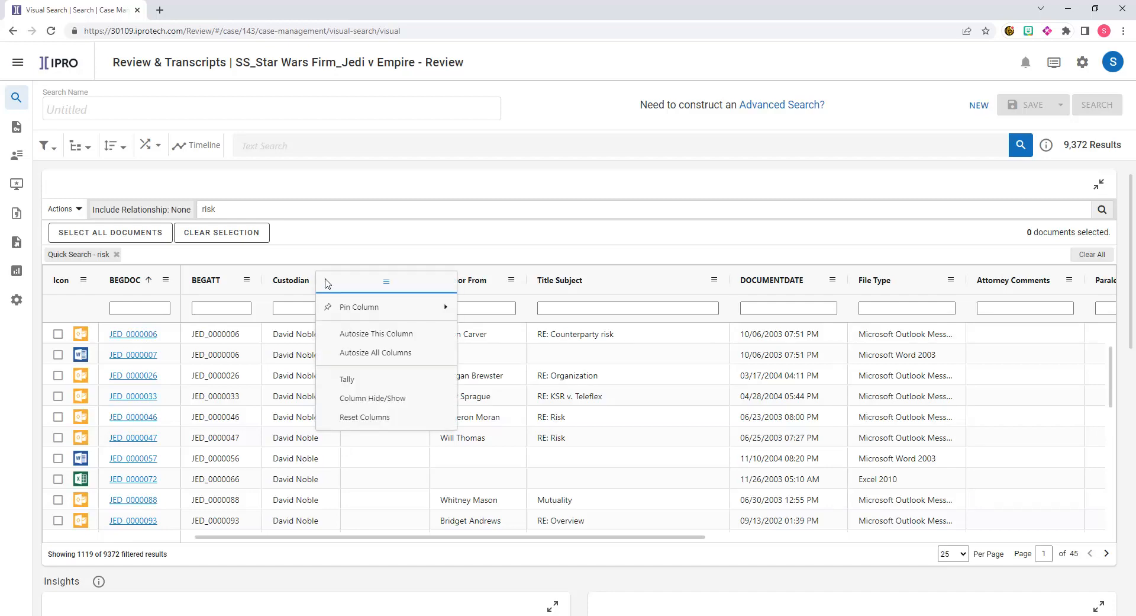
click(347, 379)
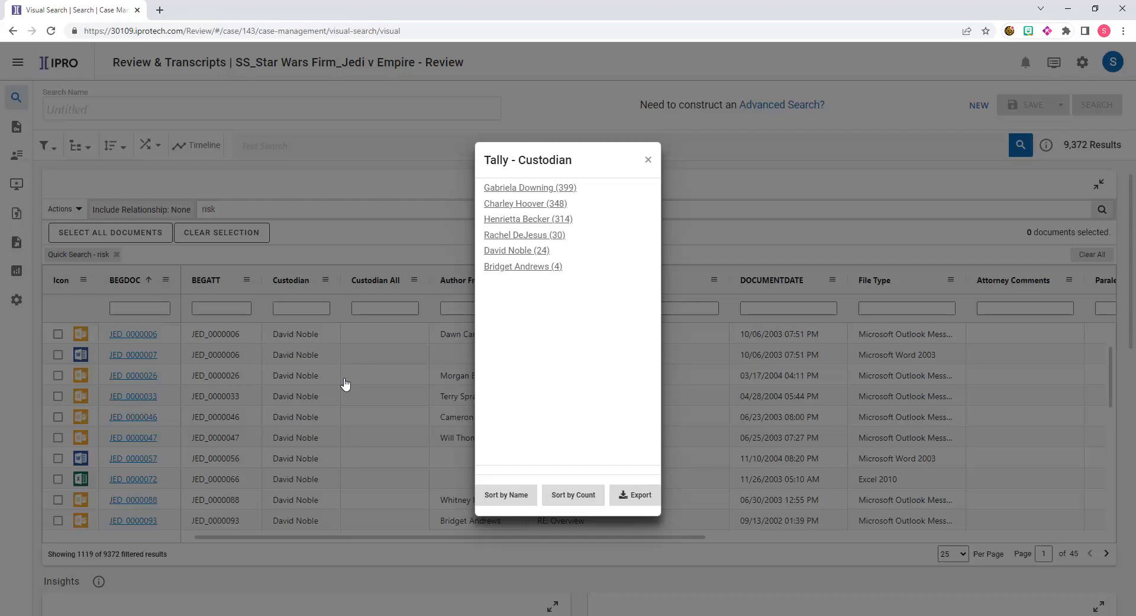
click(516, 204)
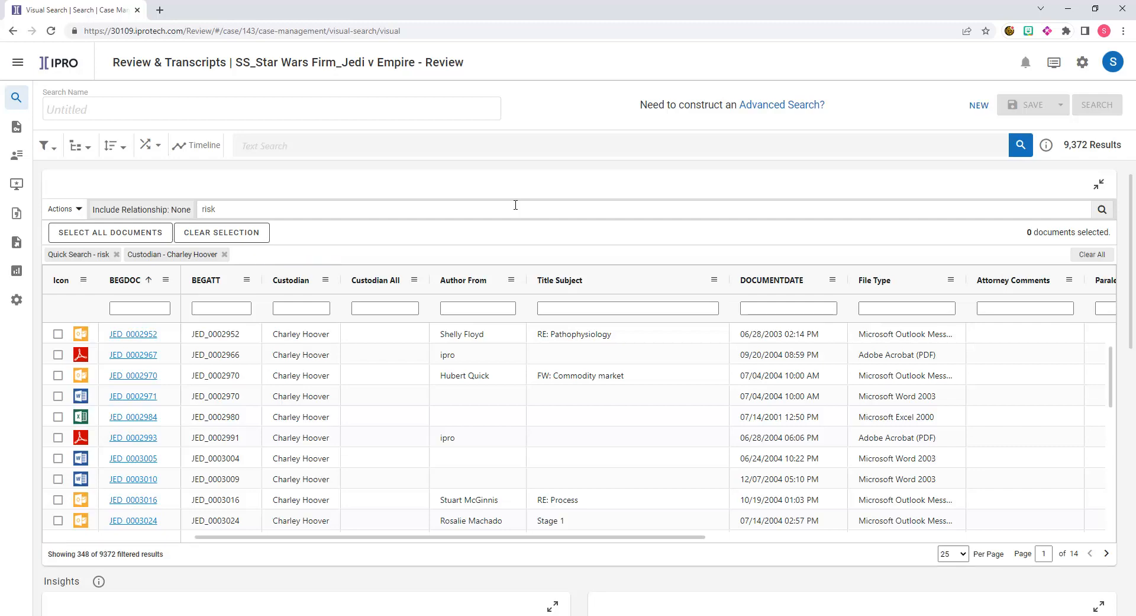
Filter the Author From column by the author's last name
click(457, 306)
text(macha)
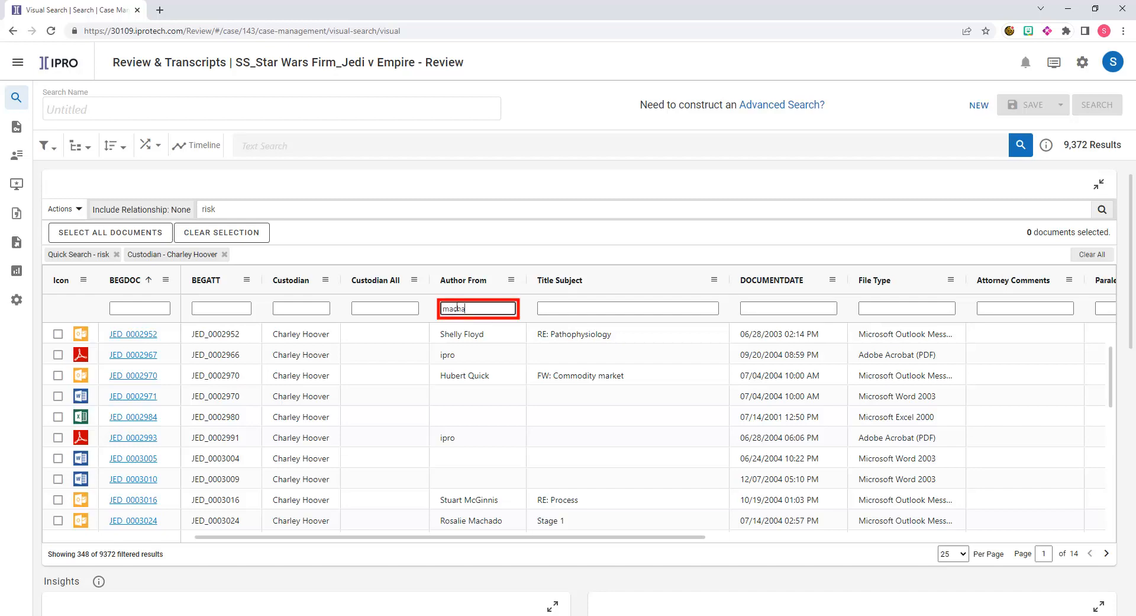
text(do)
key(Return)
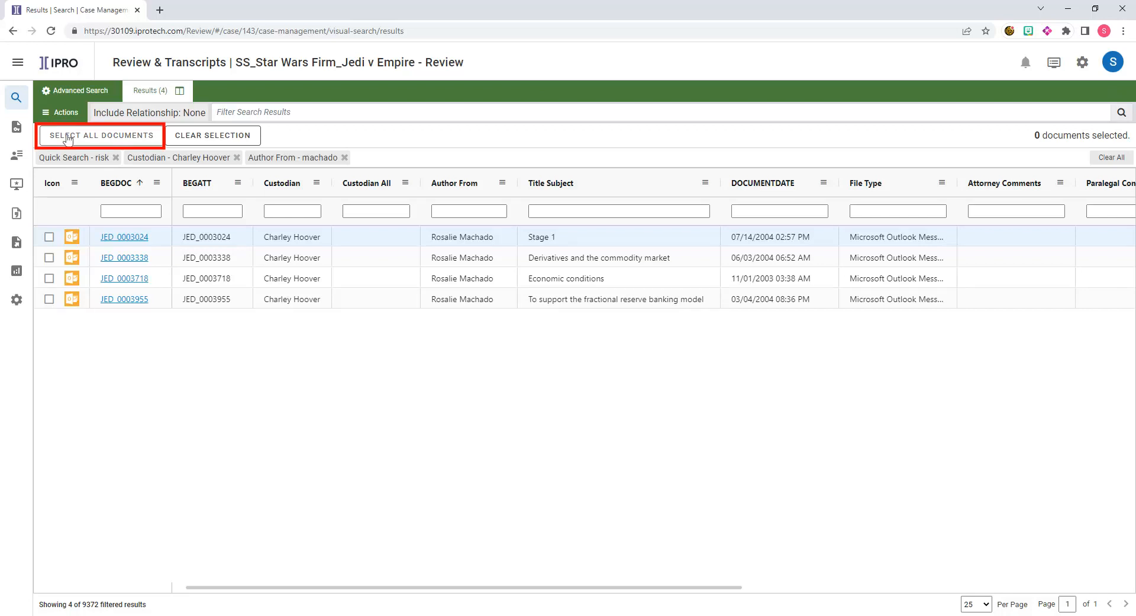
Select all the filtered documents and look over the actions available for them
click(68, 137)
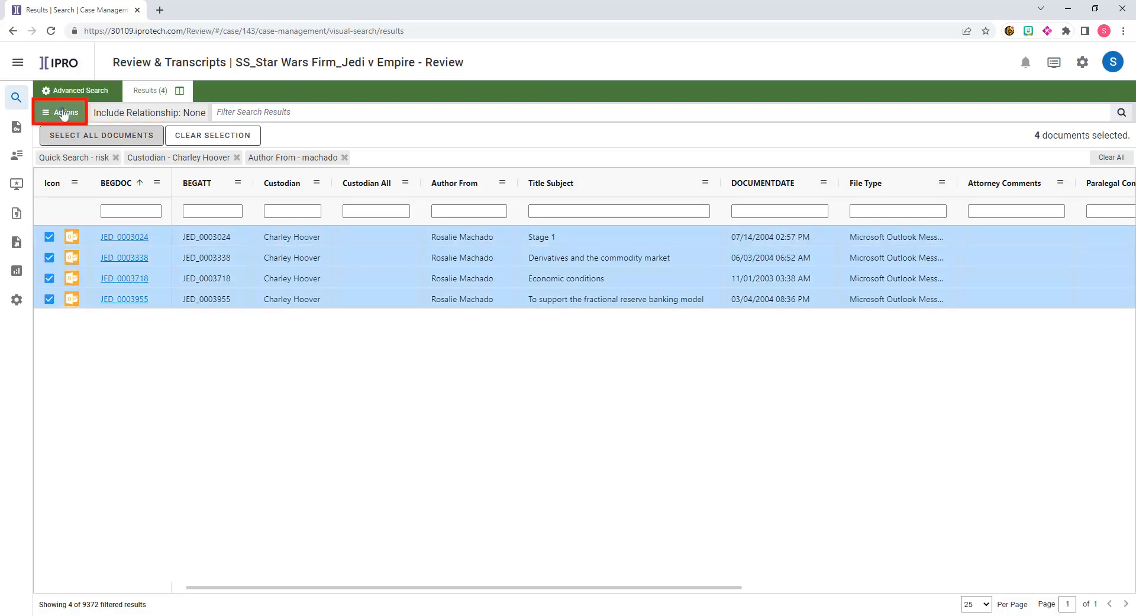
click(64, 114)
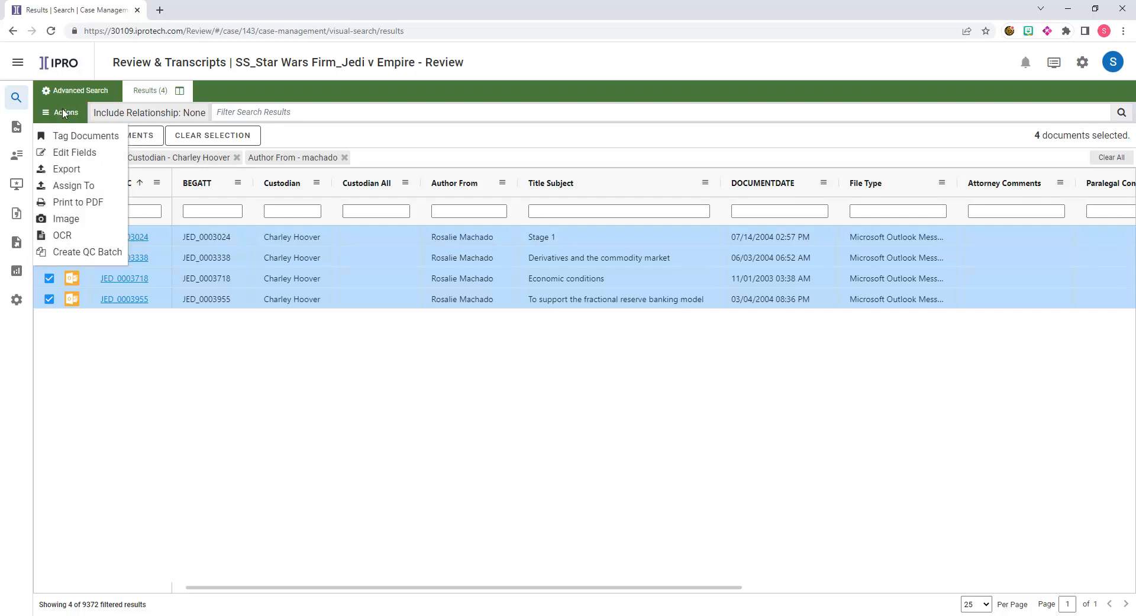
click(342, 140)
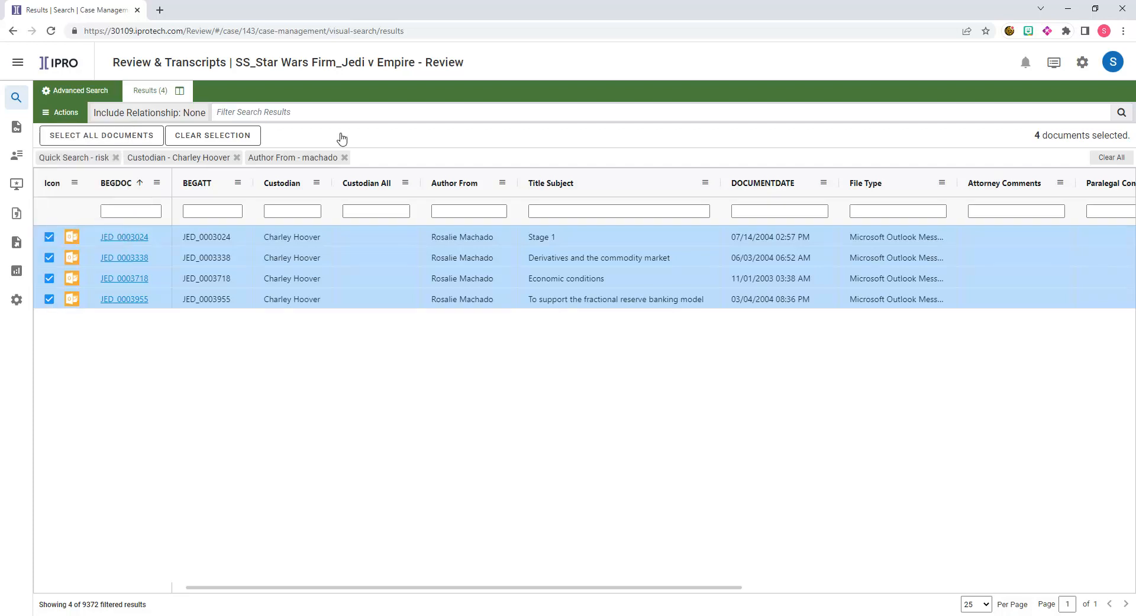
Clear the document selection and remove all result filters, beginning with the Author From filter
click(236, 138)
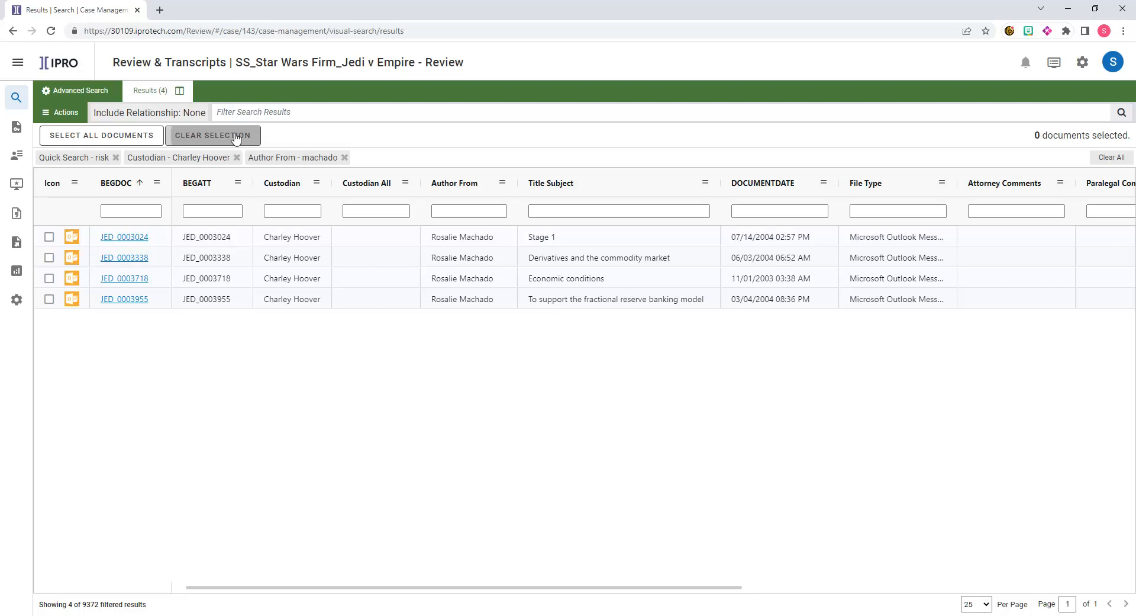
click(345, 157)
click(1109, 159)
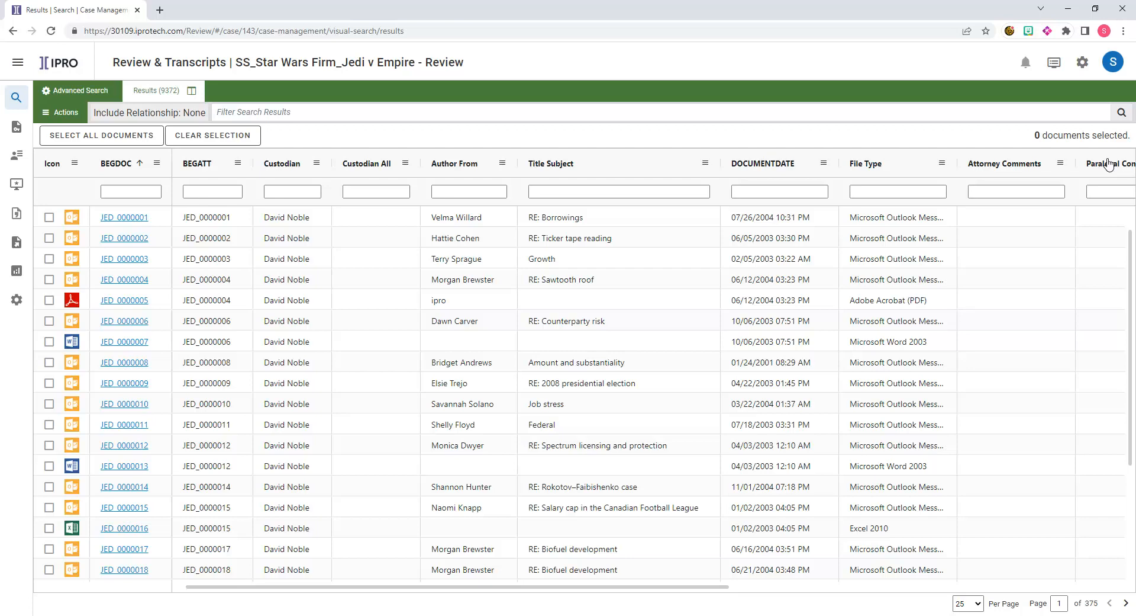
Pin the BEGATT column to the grid's left side and move the Custodian column after Custodian All
click(238, 166)
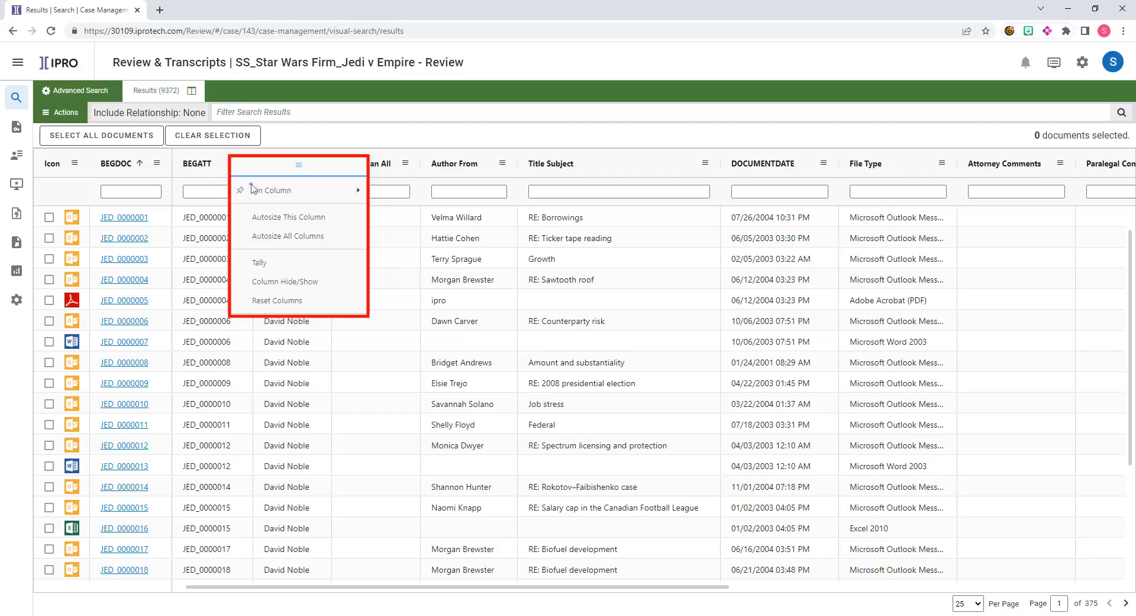
mouse_move(253, 188)
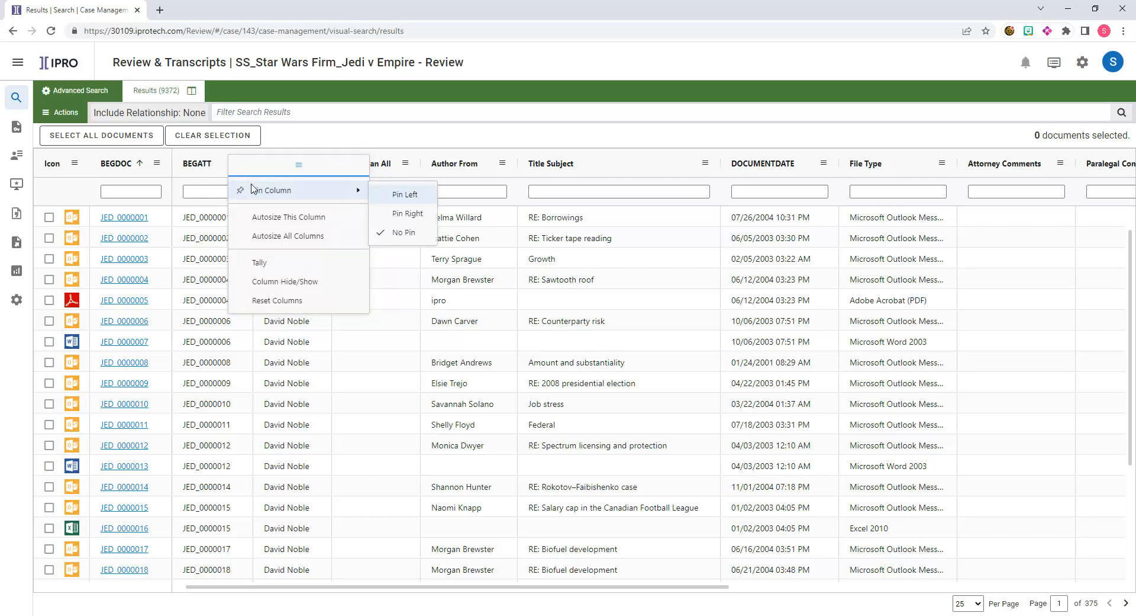
click(403, 195)
drag(308, 164, 391, 161)
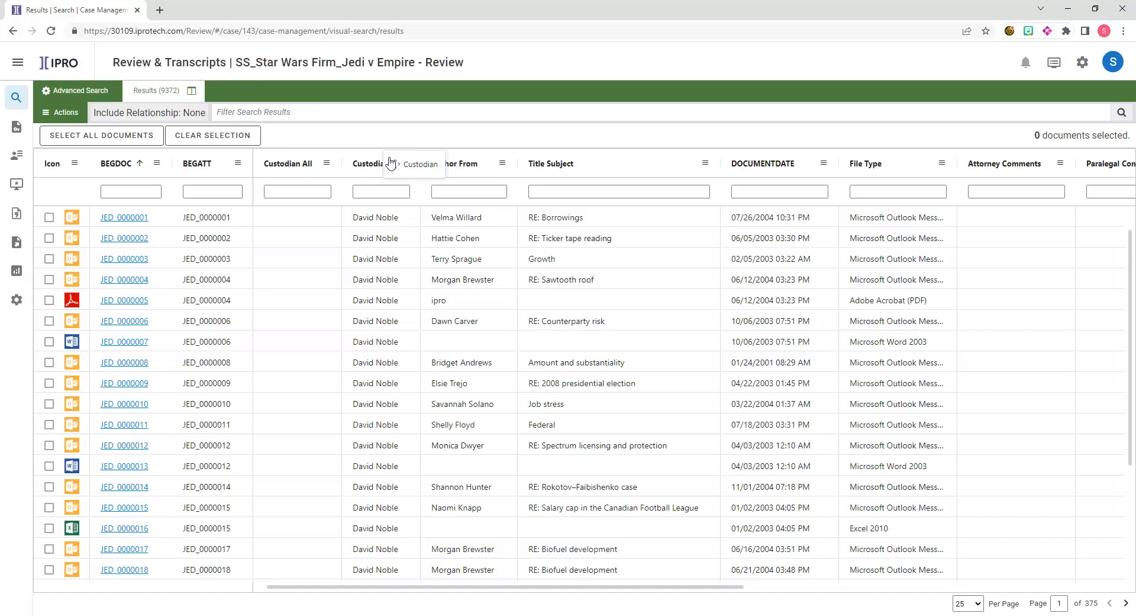
drag(391, 161, 393, 160)
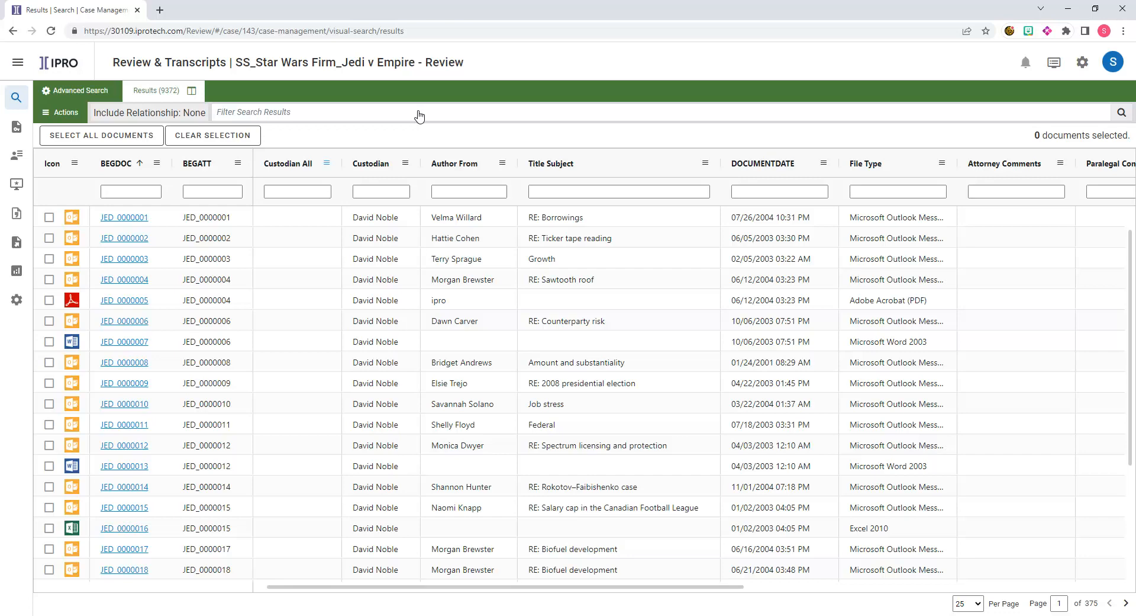
Open the column display settings and remove Custodian All, Author From and Attorney Comments from the selected columns
click(326, 166)
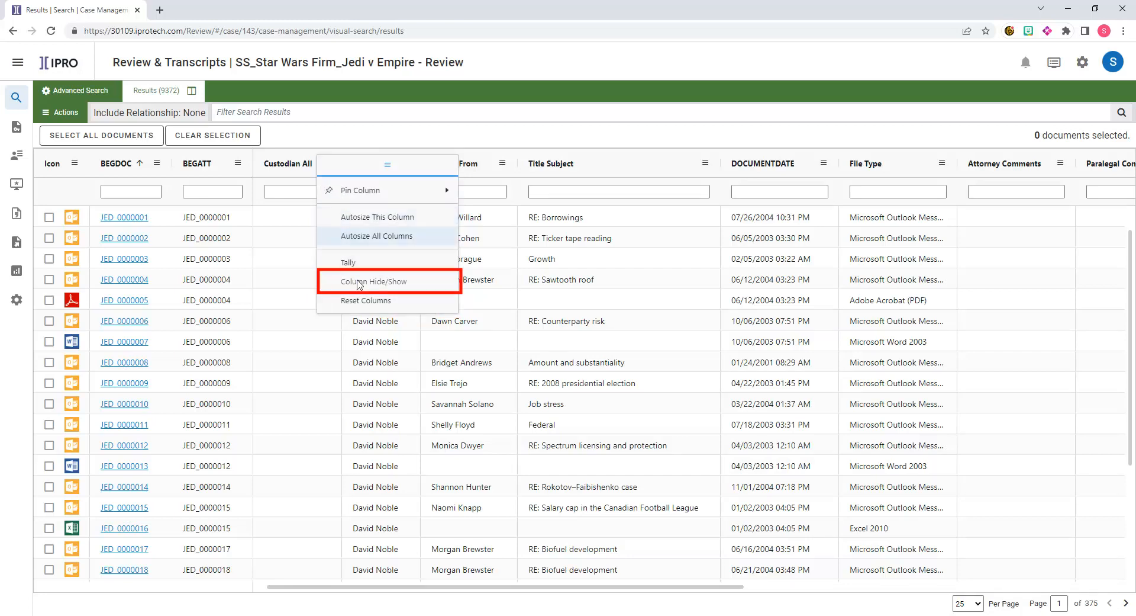
click(359, 283)
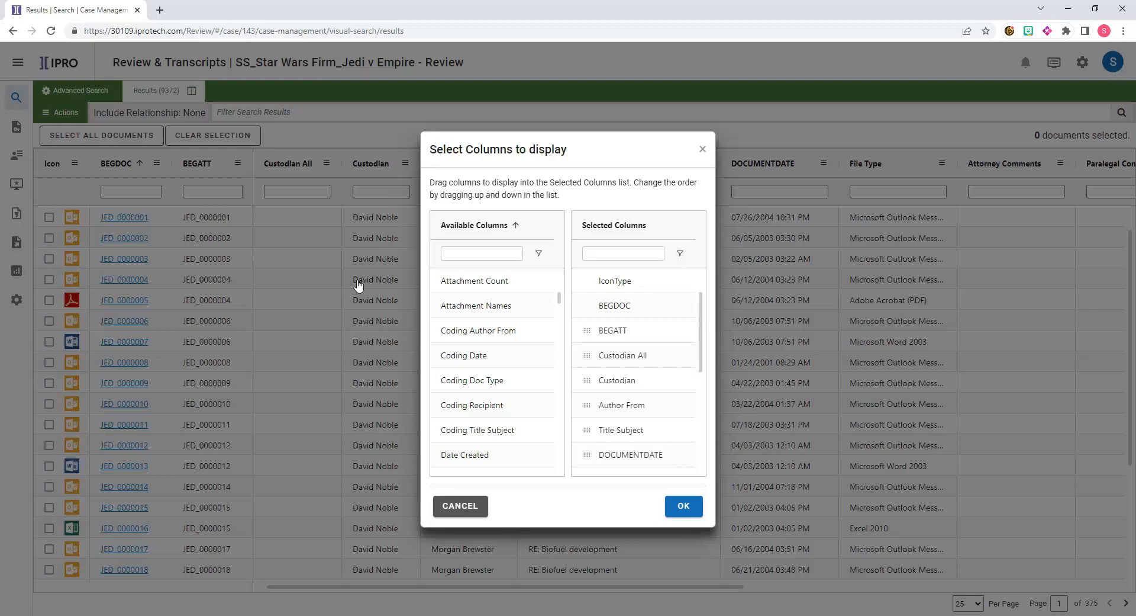
double_click(612, 360)
double_click(618, 382)
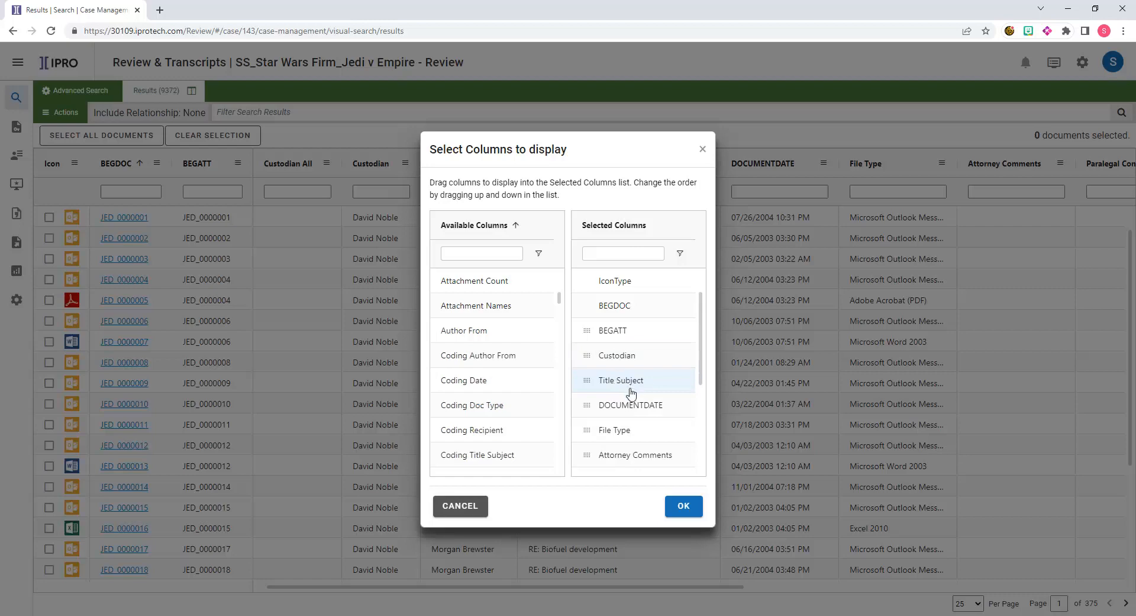
double_click(637, 455)
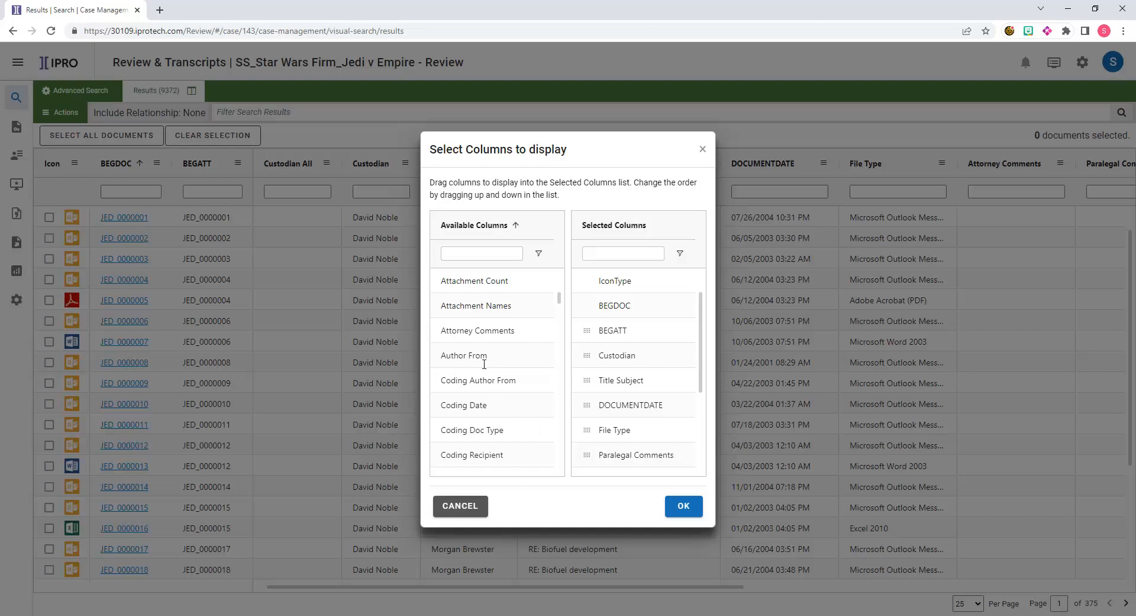
Find "email" among the available columns, add Email From between Title Subject and DOCUMENTDATE, and apply the column layout
click(465, 253)
text(email)
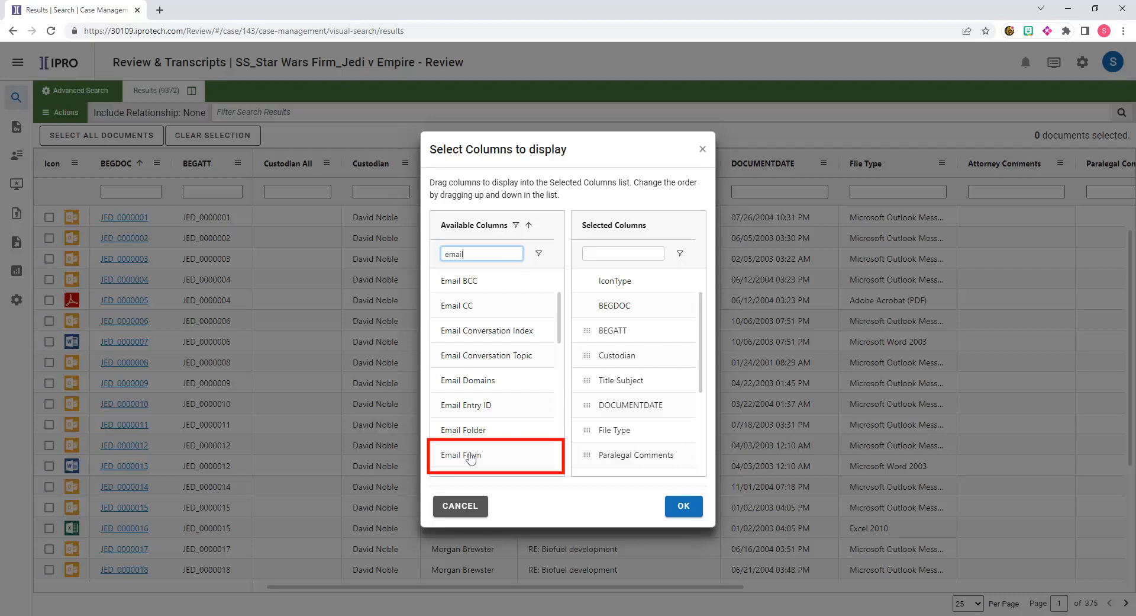
drag(470, 456, 618, 330)
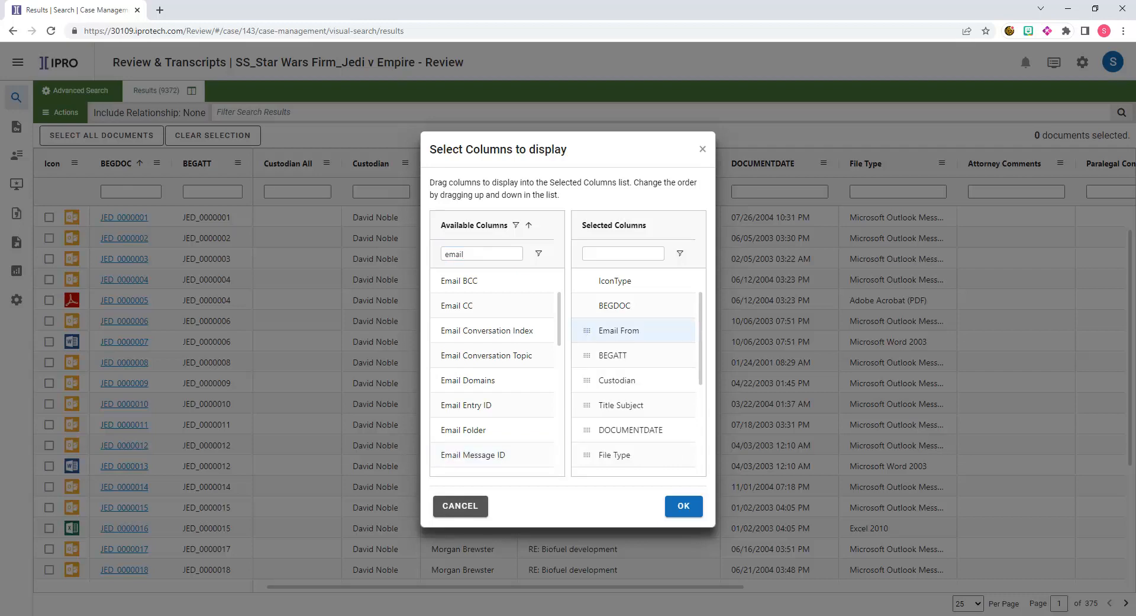
drag(586, 331, 583, 405)
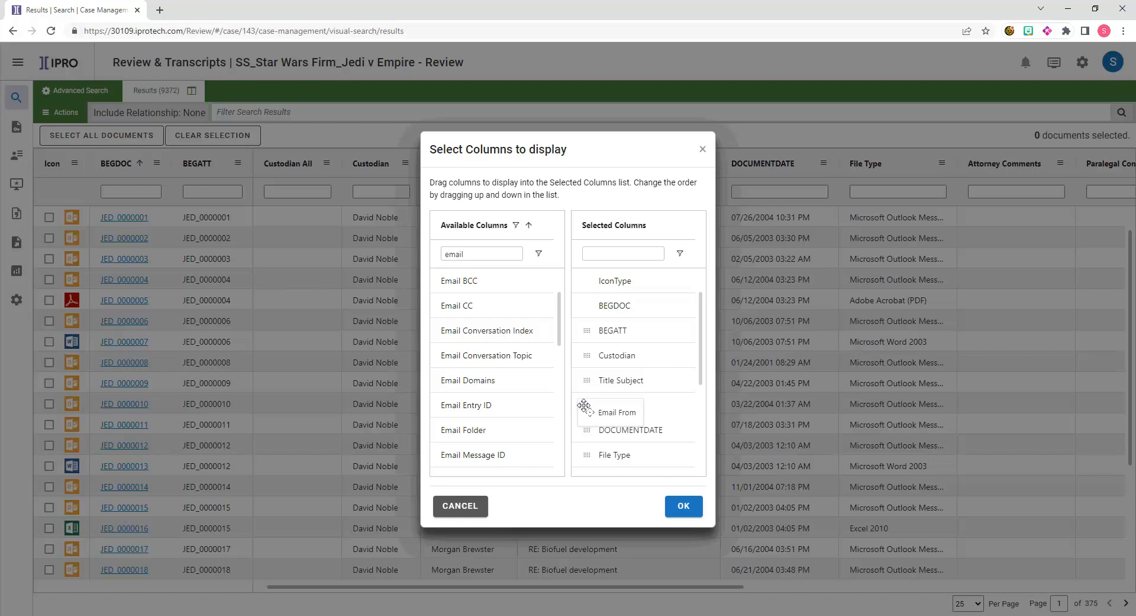
drag(583, 404, 586, 410)
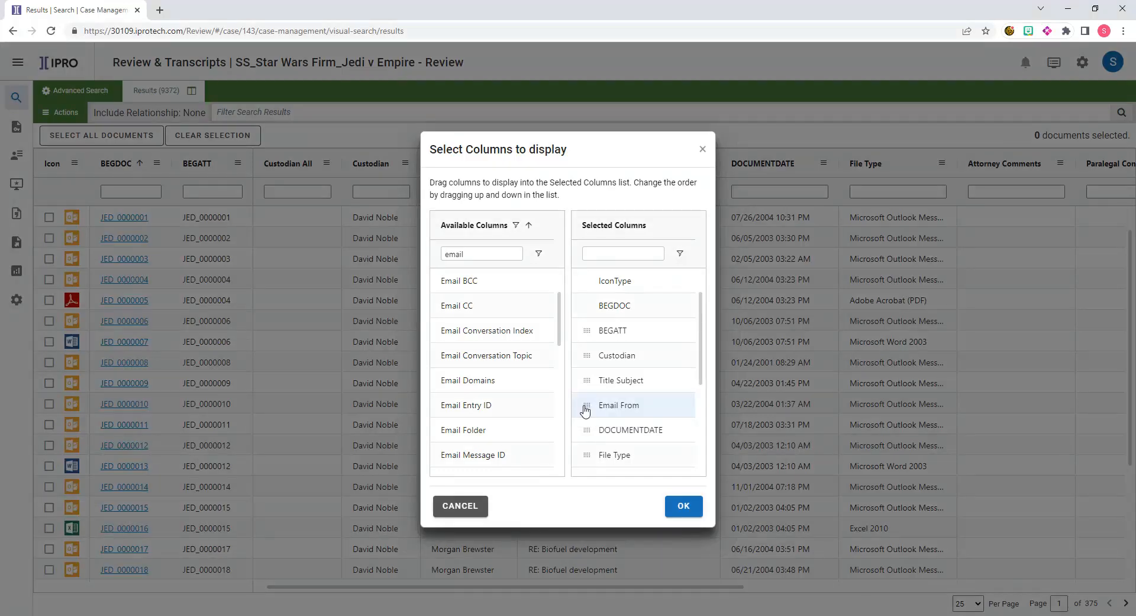
click(683, 506)
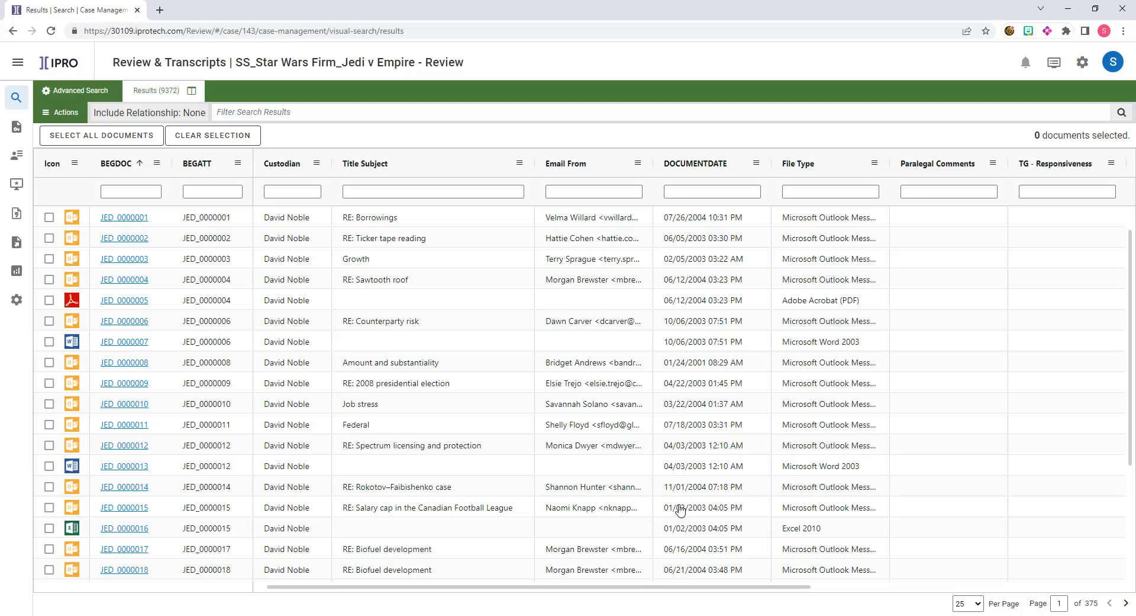
Sort the results by BEGDOC, BEGATT, DOCUMENTDATE and Custodian together, and replace that with an ascending sort by Title Subject
click(124, 163)
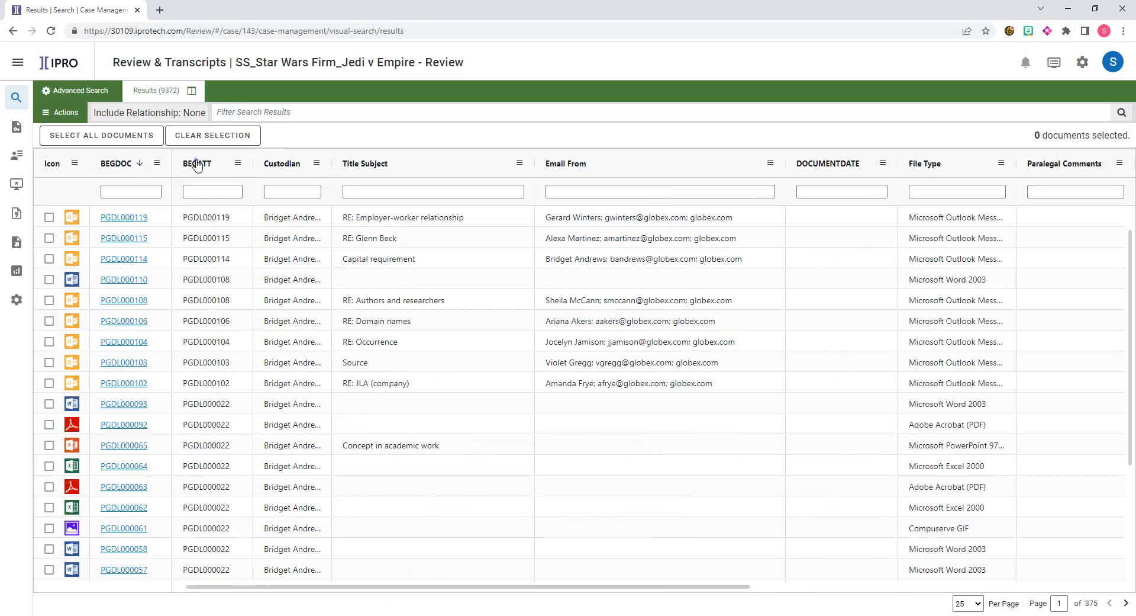
shift+click(198, 163)
shift+click(828, 166)
shift+click(295, 167)
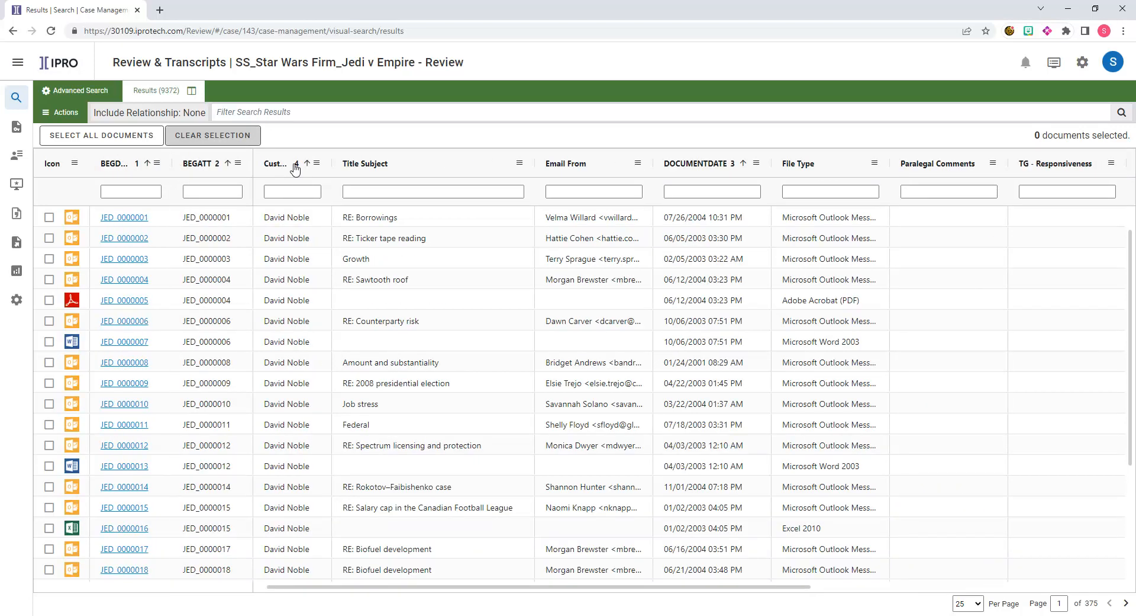
click(447, 166)
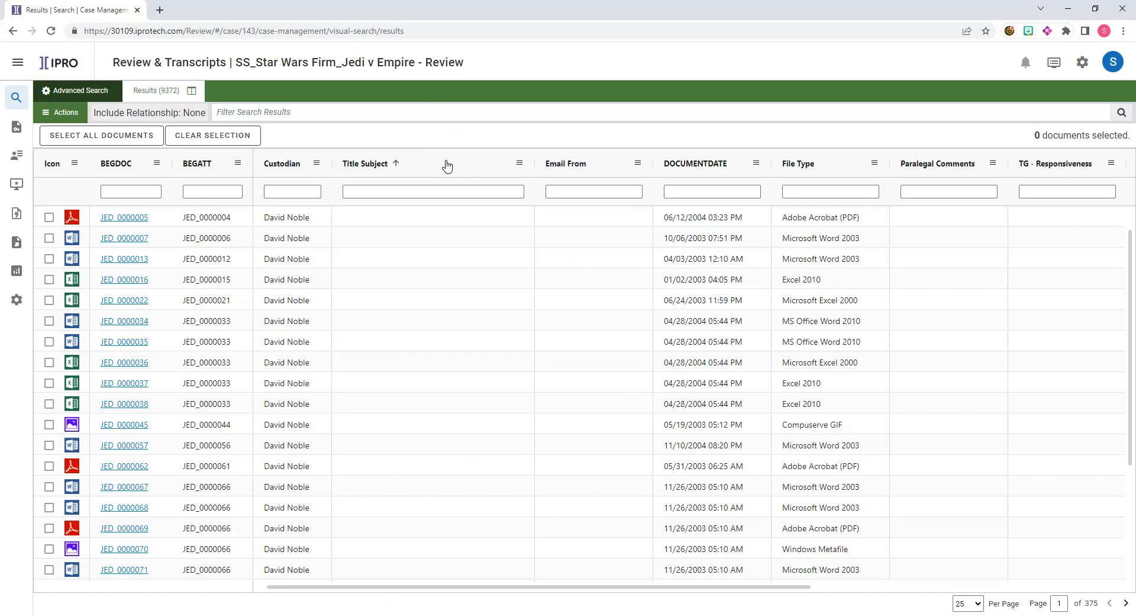
Visit the Advanced Search page, return to Visual Search and restore the results grid to its smaller size
click(82, 90)
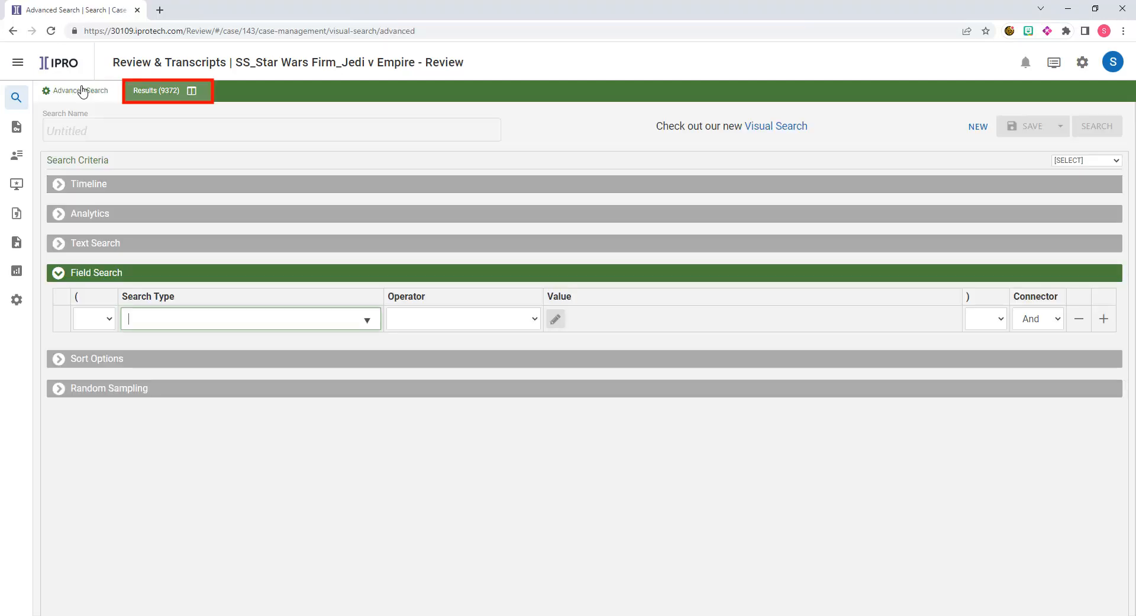
click(776, 127)
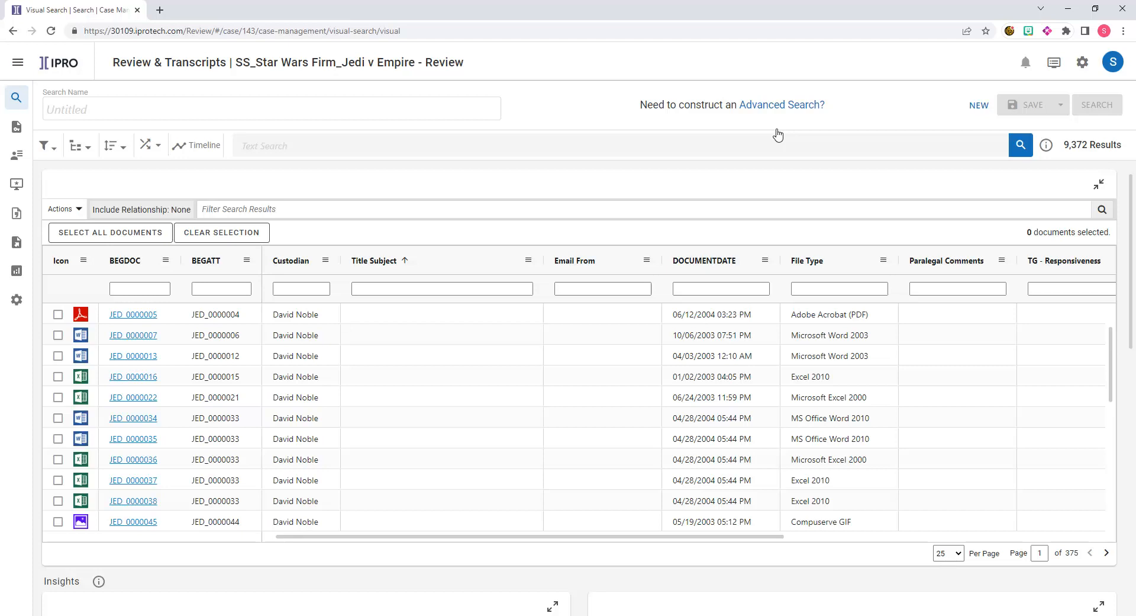
click(1101, 187)
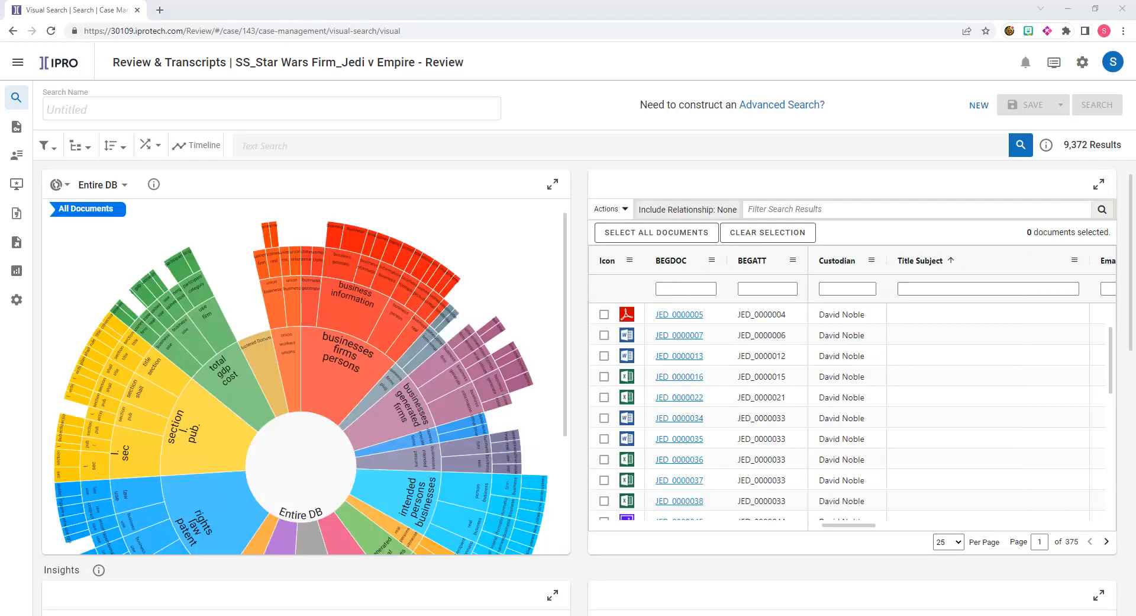